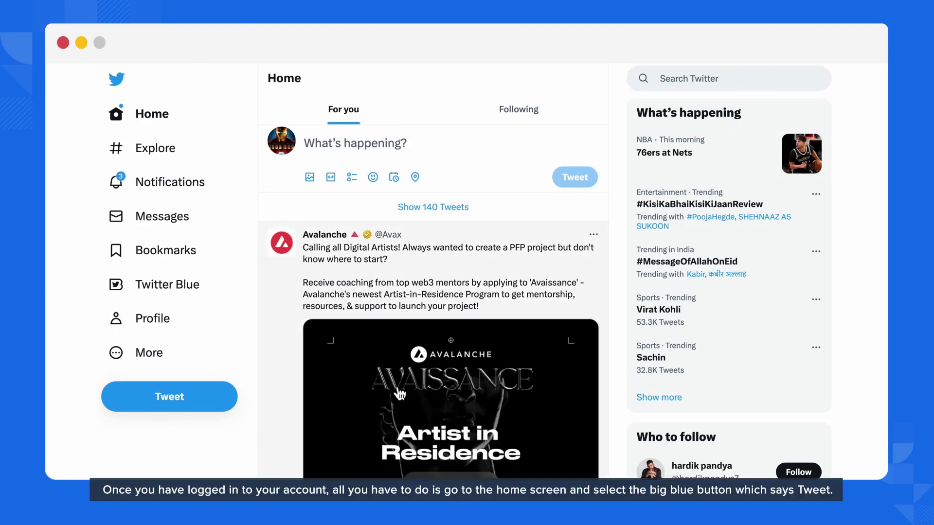
- Compose the Monday show tweet with the #MondayMotivation and #MusicLovers hashtags
click(217, 402)
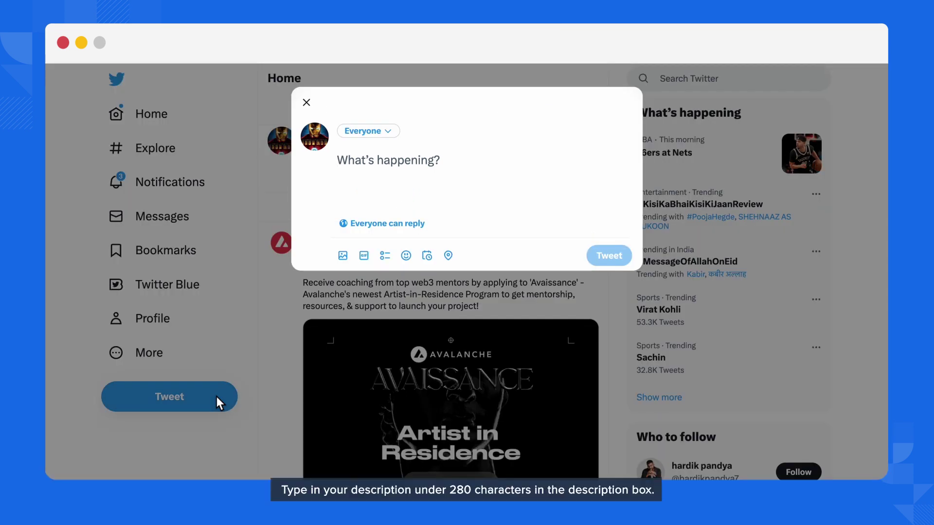
text(We've got some great artists lined up for a show this Monday!Celebrate the music of the far East with a portfolio of award winning musicians ready to set the stage on fire with their musical symphonies.What is YOUR go-to Monday Motivation music? #MondayMotivation #MusicLovers)
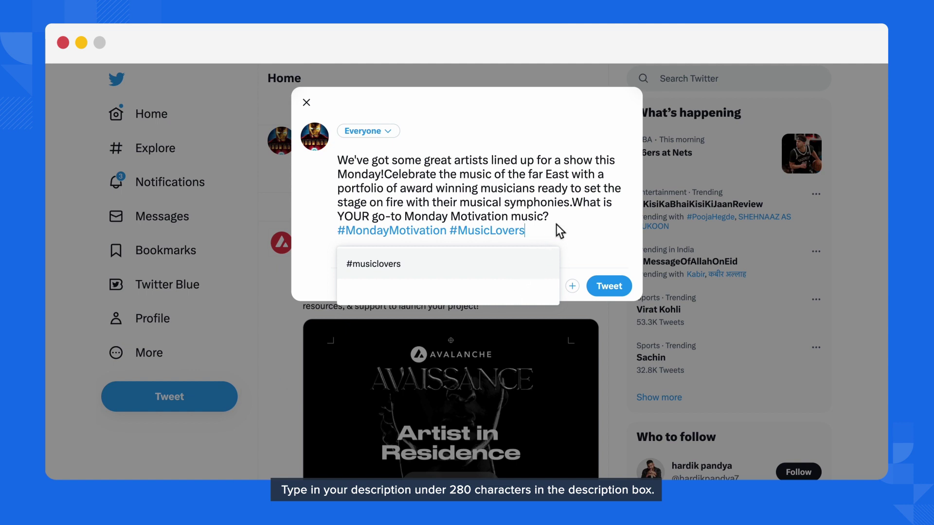
key(Escape)
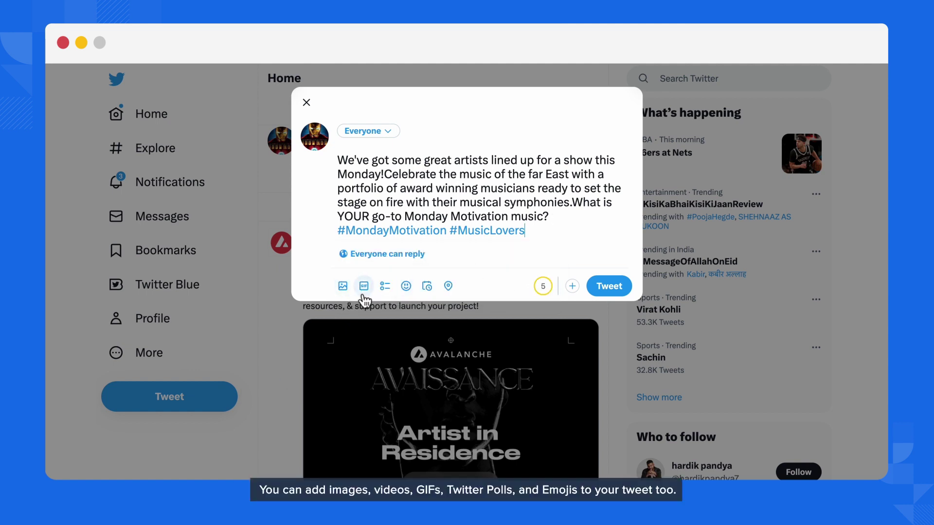
- Schedule the tweet to send on Apr 26, 2023 at 6:22 PM
click(430, 291)
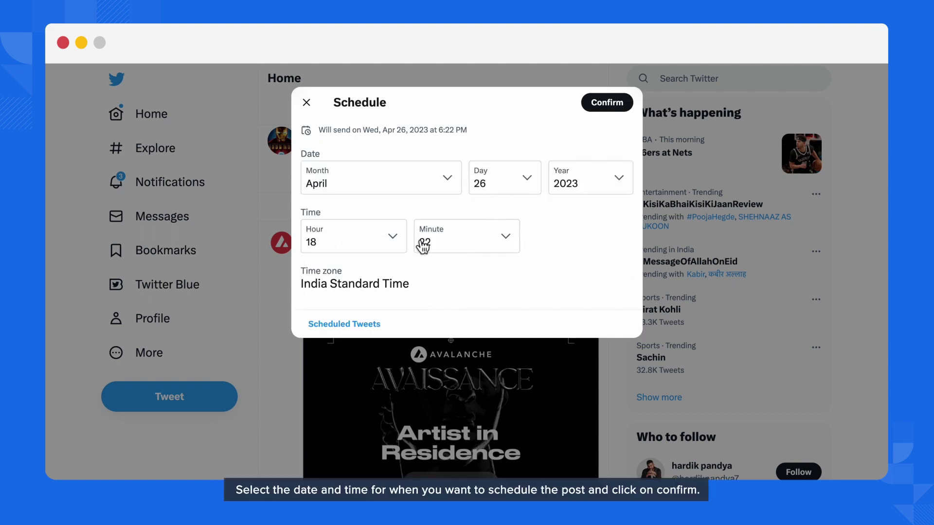
click(611, 104)
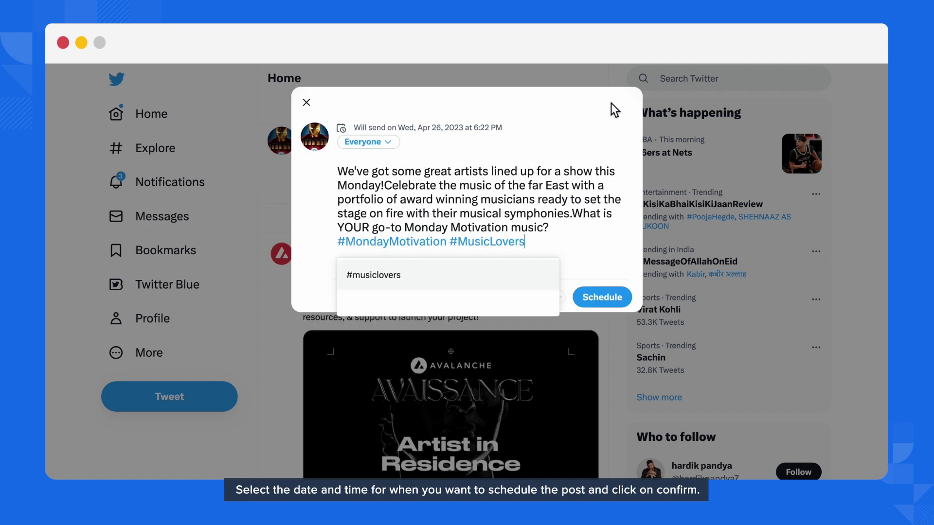
click(599, 234)
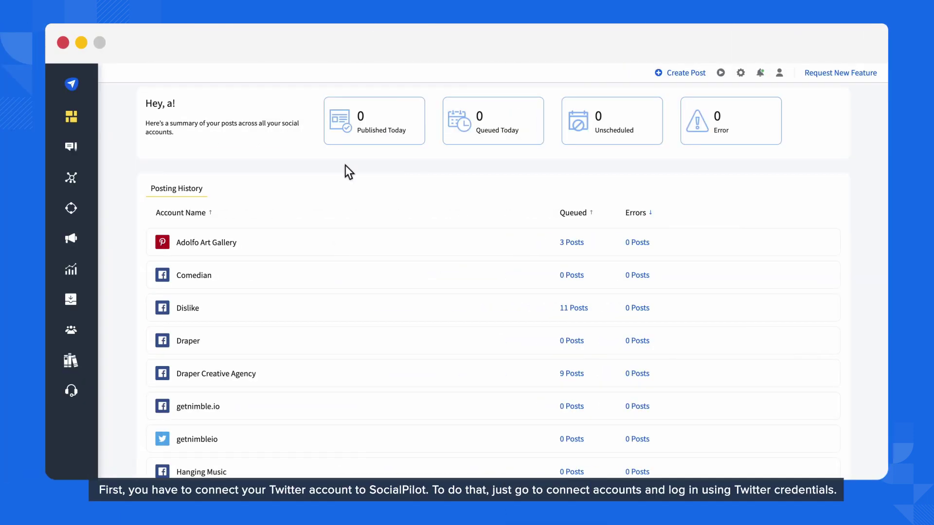
- Connect a Twitter account via Accounts > Connect Account, entering the account password to authorize
mouse_move(92, 181)
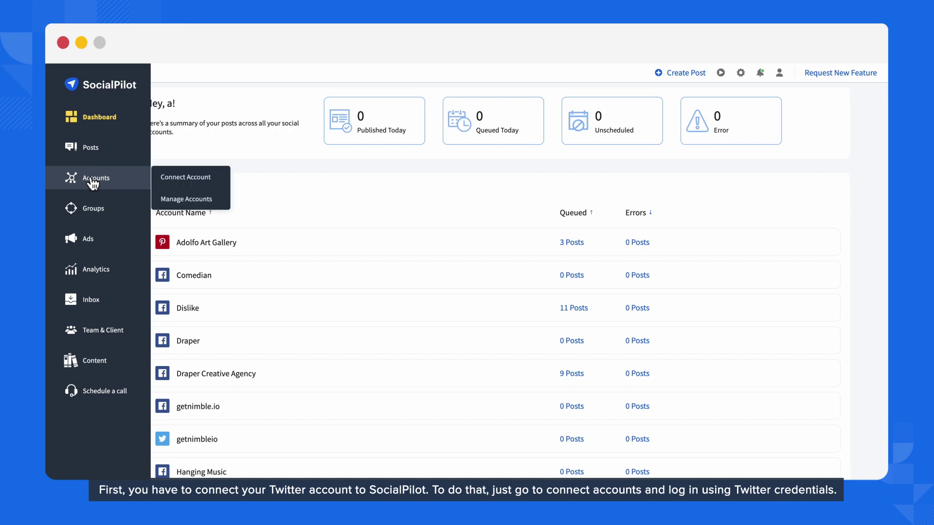
click(189, 182)
click(403, 250)
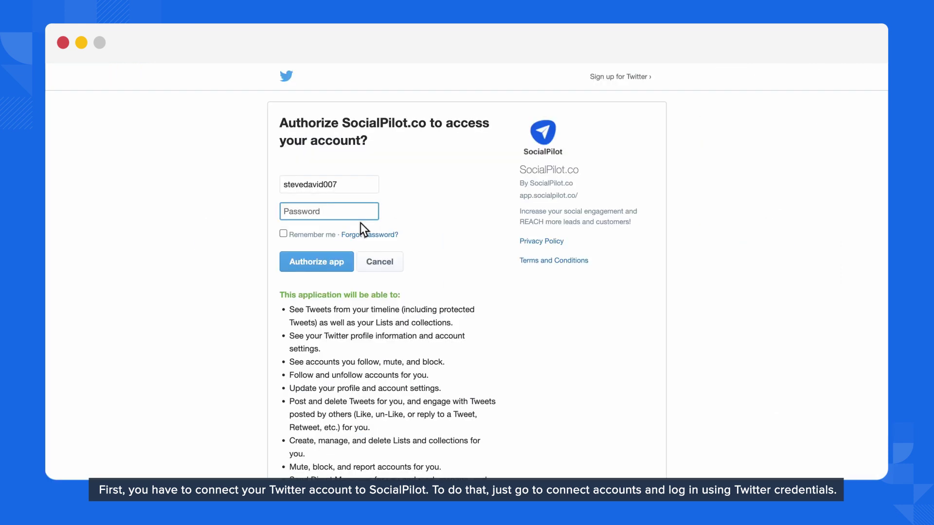
key(ctrl+v)
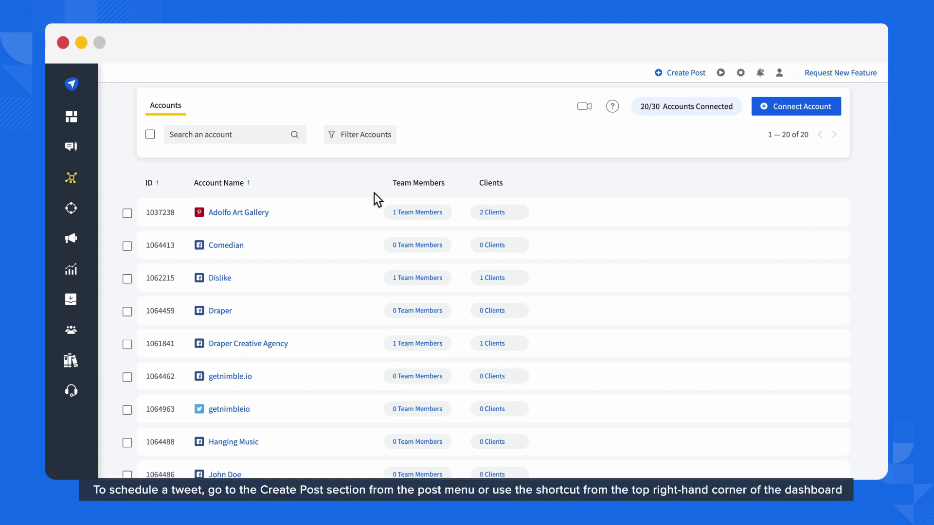
- Create a post and paste the Monday show text with both hashtags into its Twitter version
mouse_move(99, 155)
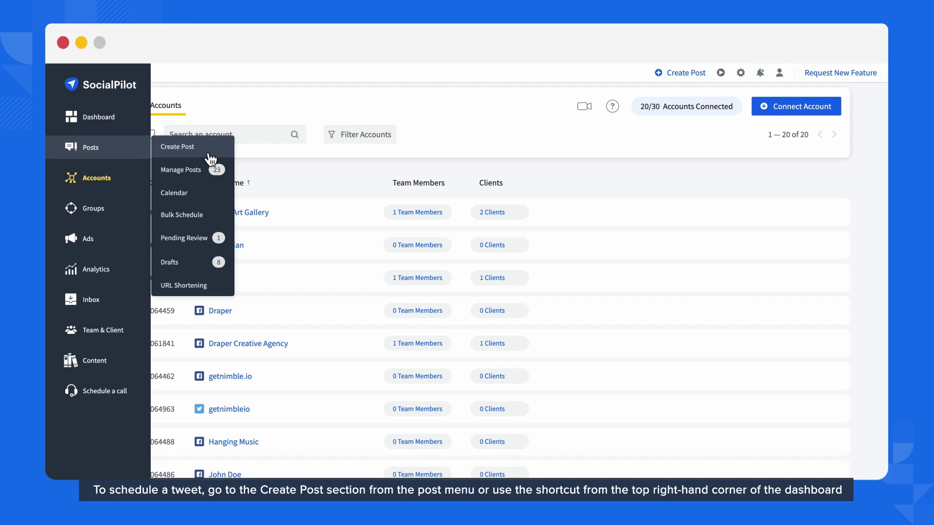
click(688, 82)
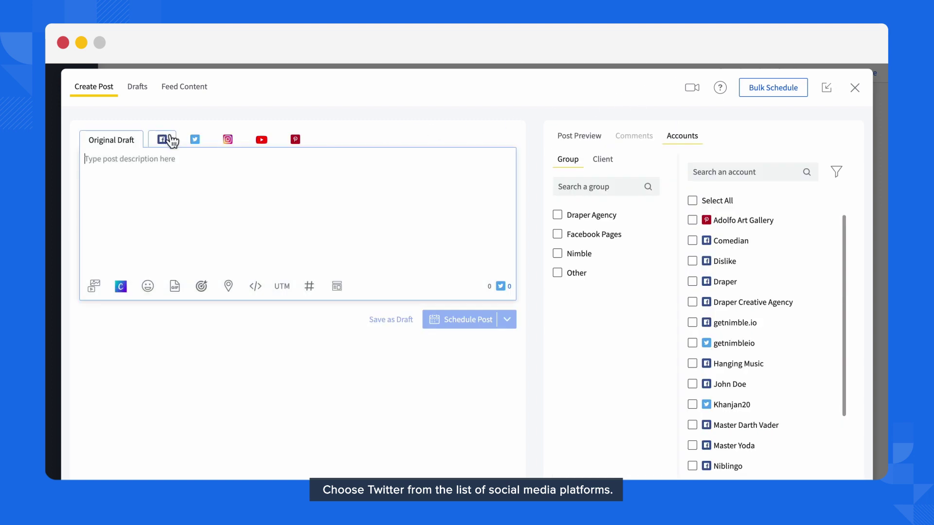
click(195, 140)
click(172, 158)
text(We've got some great artists lined up for a show this Monday! Celebrate the music of the far East with a portfolio of award winning musicians ready to set the stage on fire with their musical symphonies. What is YOUR go-to Monday Motivation music? #MondayMotivation #MusicLovers)
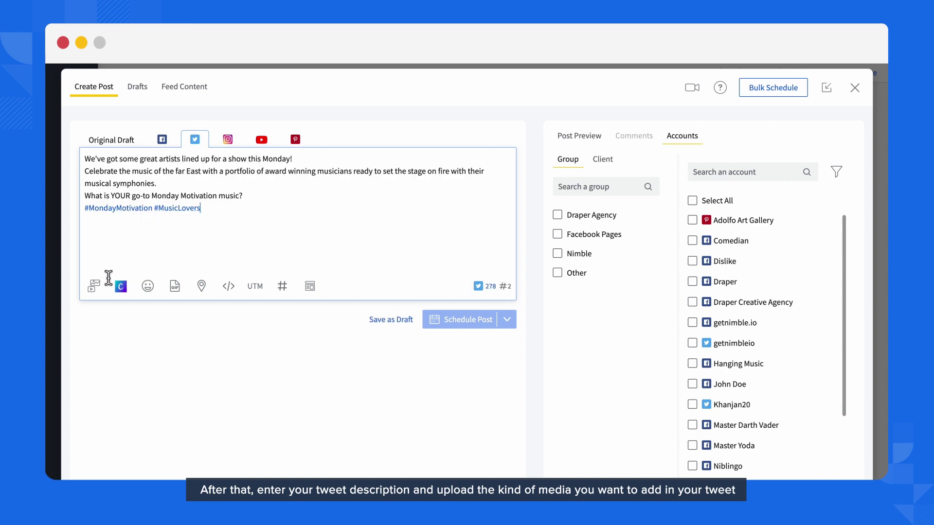
click(94, 286)
- Upload the concert photo image.png from Downloads and tick getnimbleio as the posting account
click(131, 377)
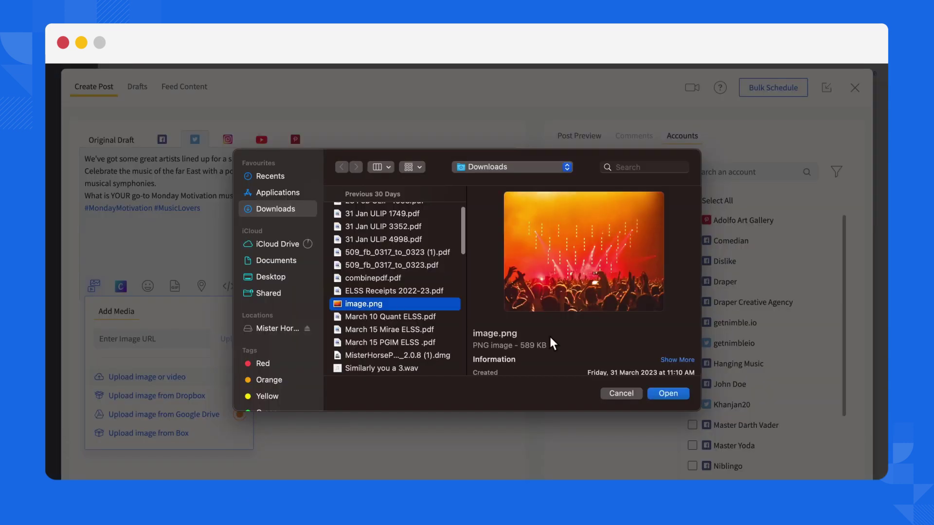
click(671, 390)
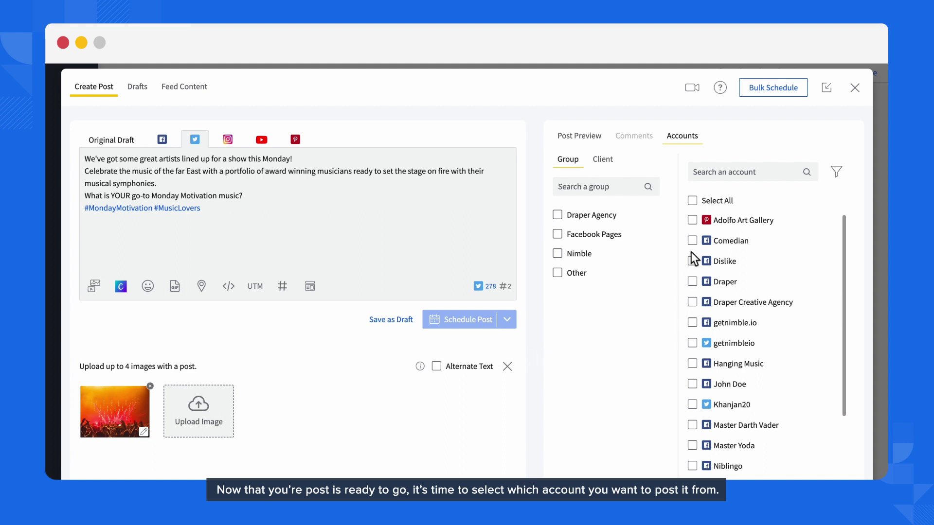
click(693, 346)
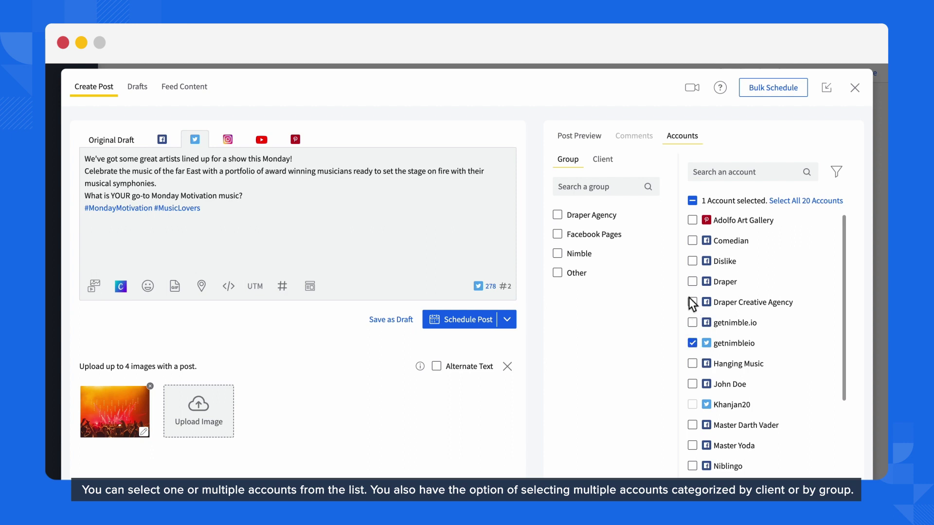
- Browse the Client and Group account lists, then preview the post's Twitter version with the concert image
click(614, 169)
click(564, 222)
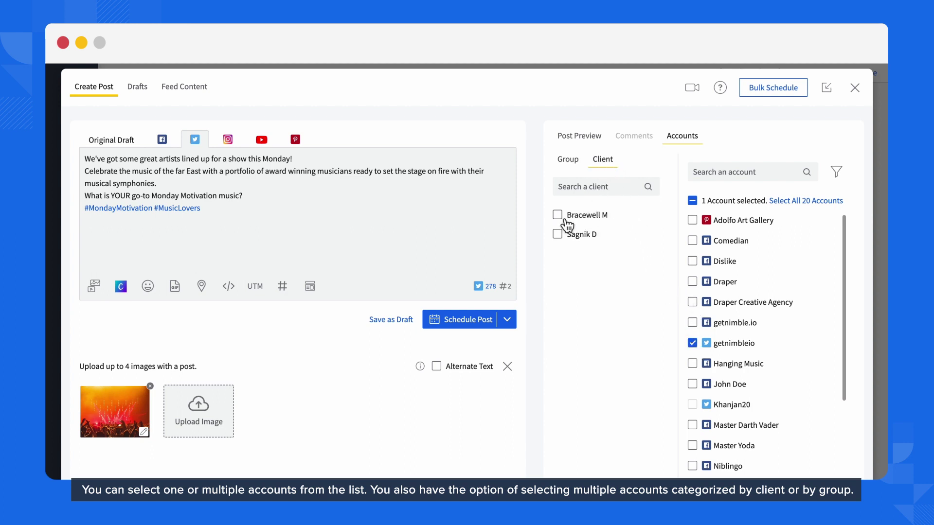
click(564, 222)
click(570, 169)
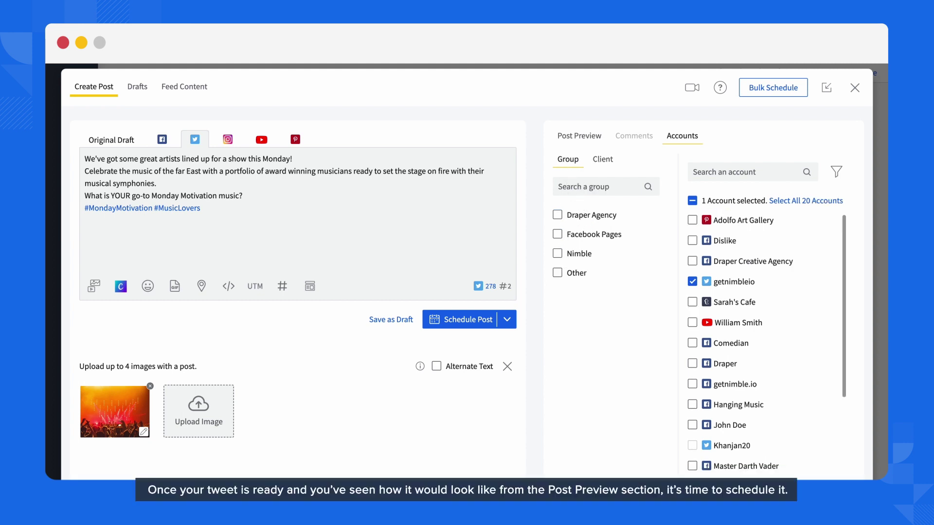
click(597, 142)
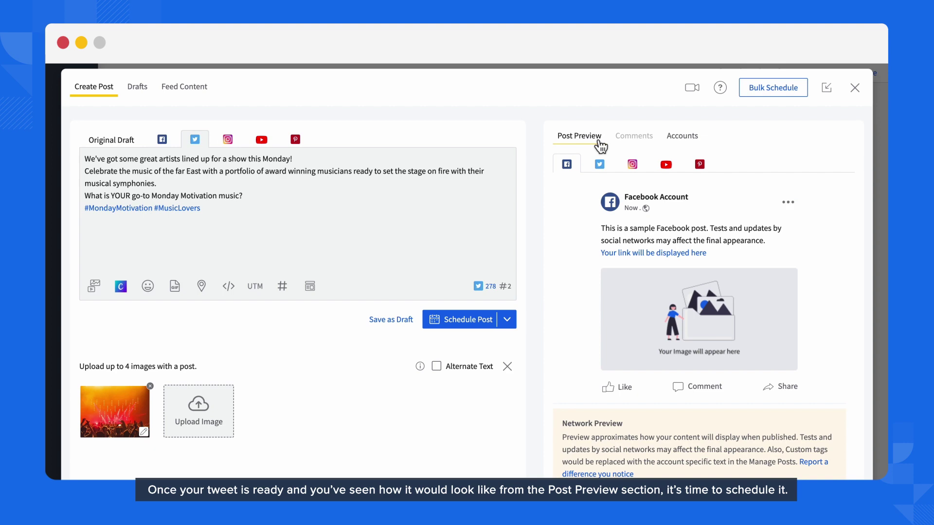
click(600, 167)
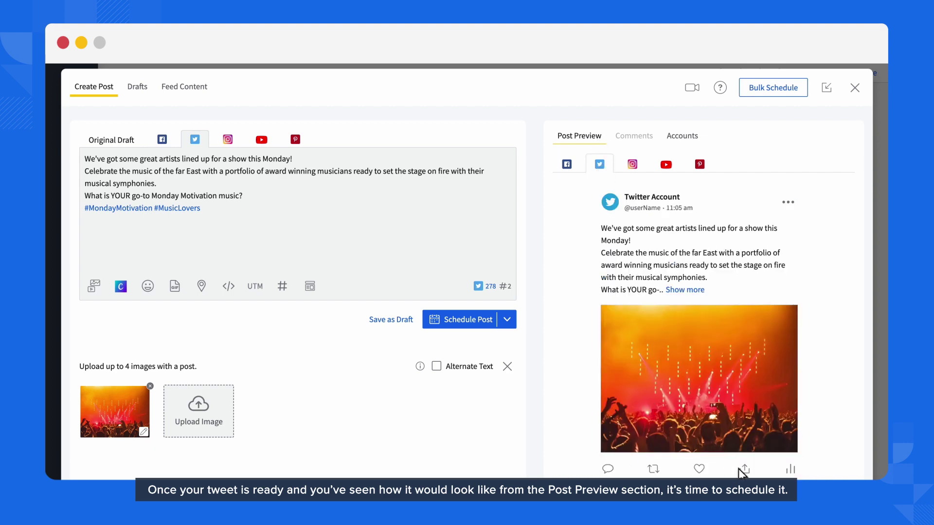
- Schedule the post for Apr 24, 2023 at 11:05 AM, then open Posts > Bulk Schedule
click(484, 326)
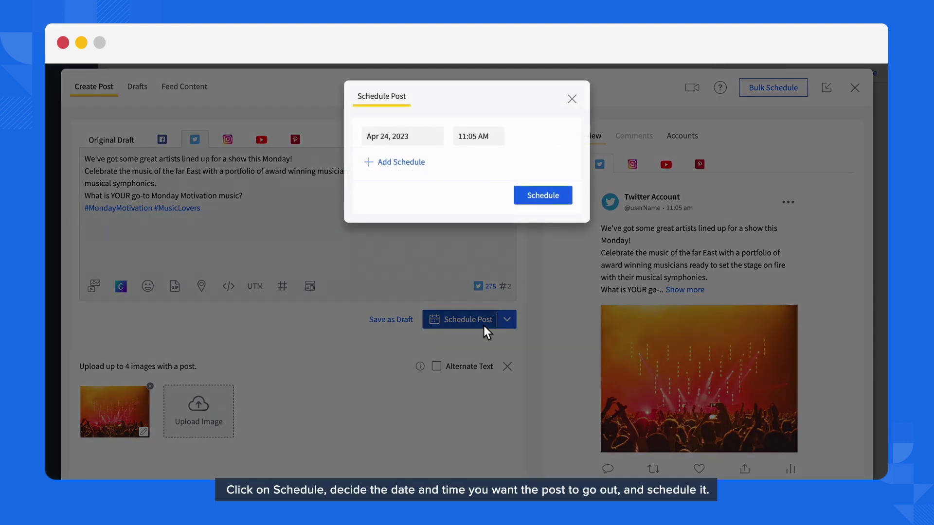
click(537, 196)
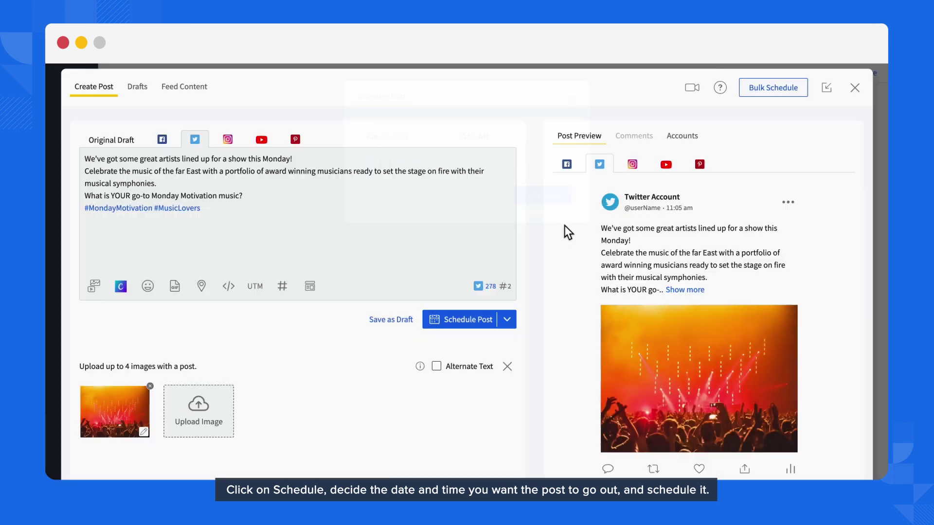
click(507, 320)
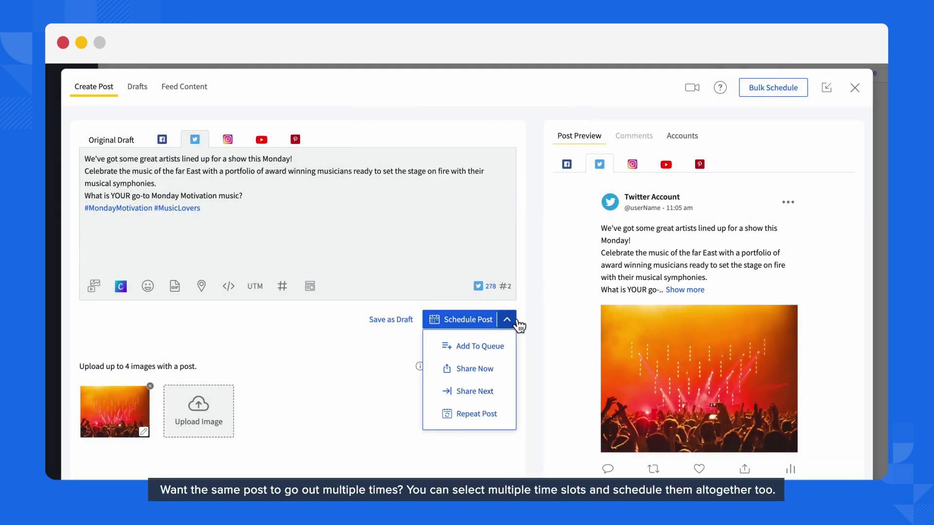
click(479, 417)
click(483, 146)
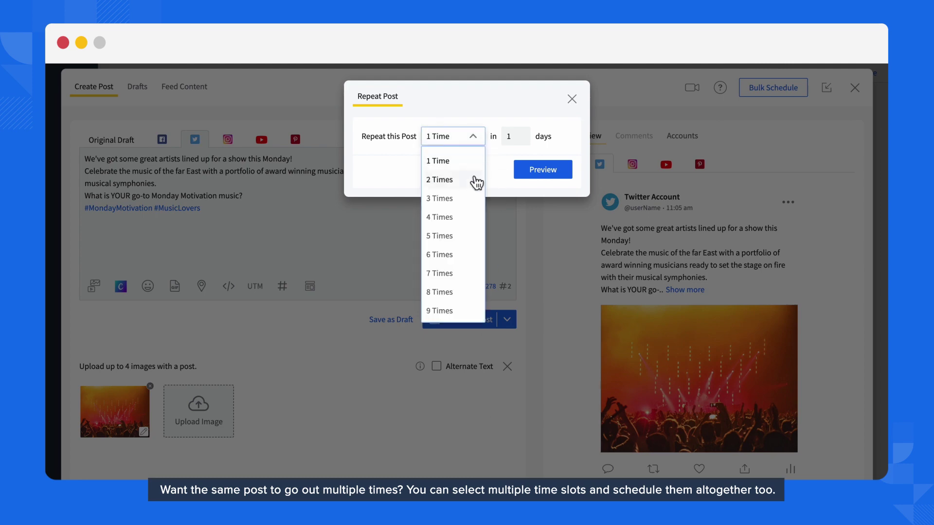
click(577, 99)
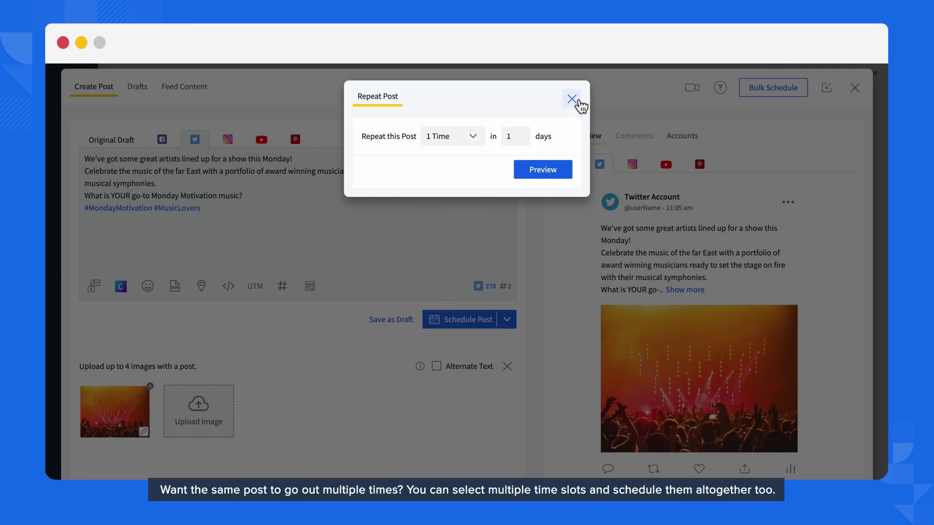
click(577, 99)
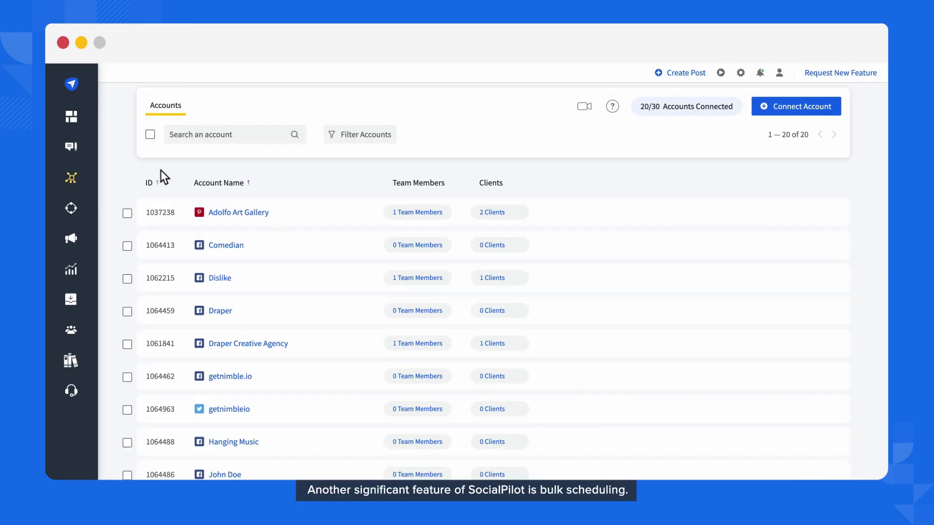
mouse_move(97, 151)
click(167, 219)
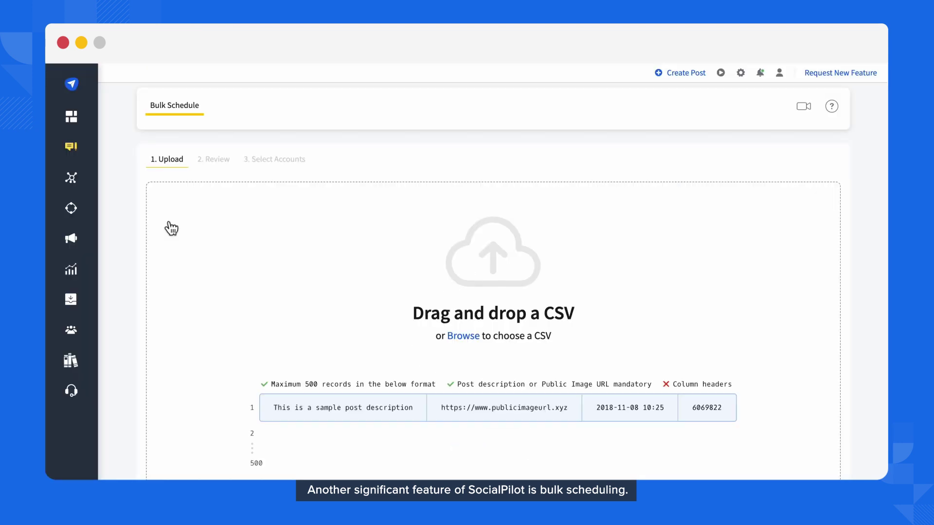